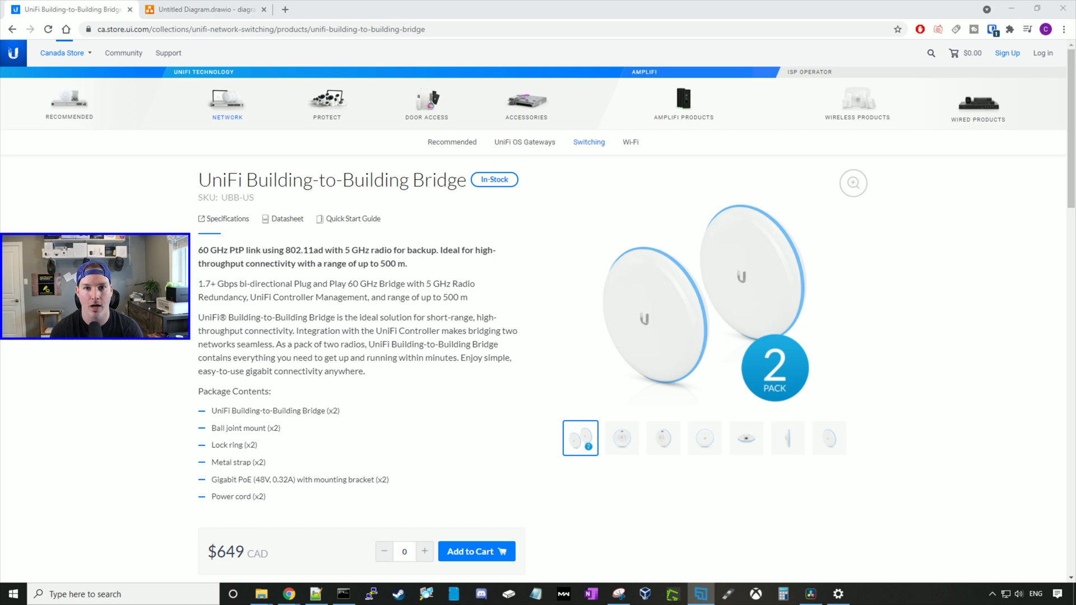
scroll(539, 336, "down", 1)
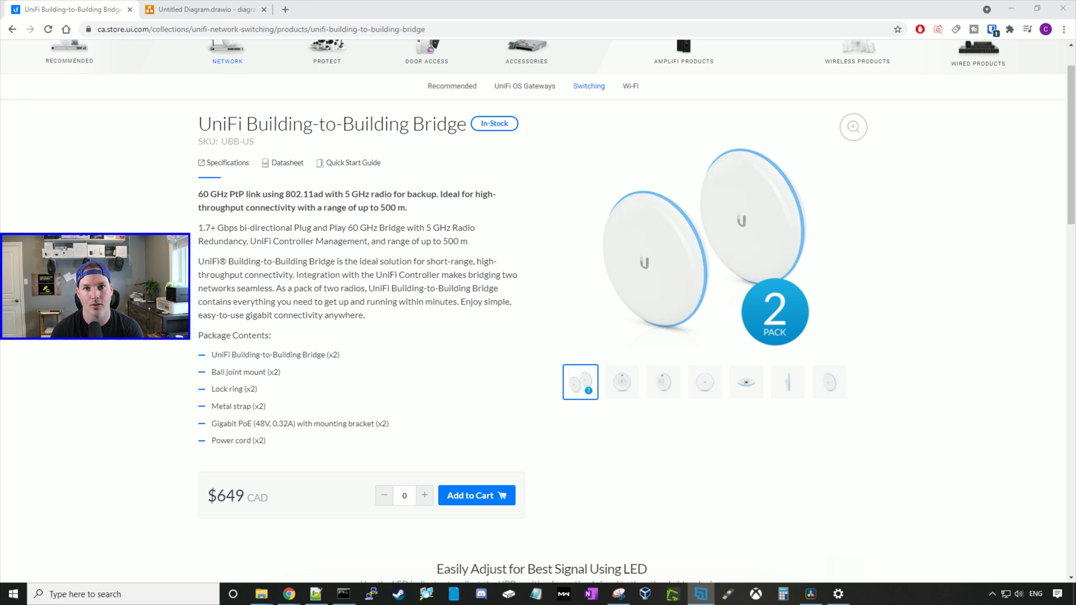
scroll(538, 337, "down", 1)
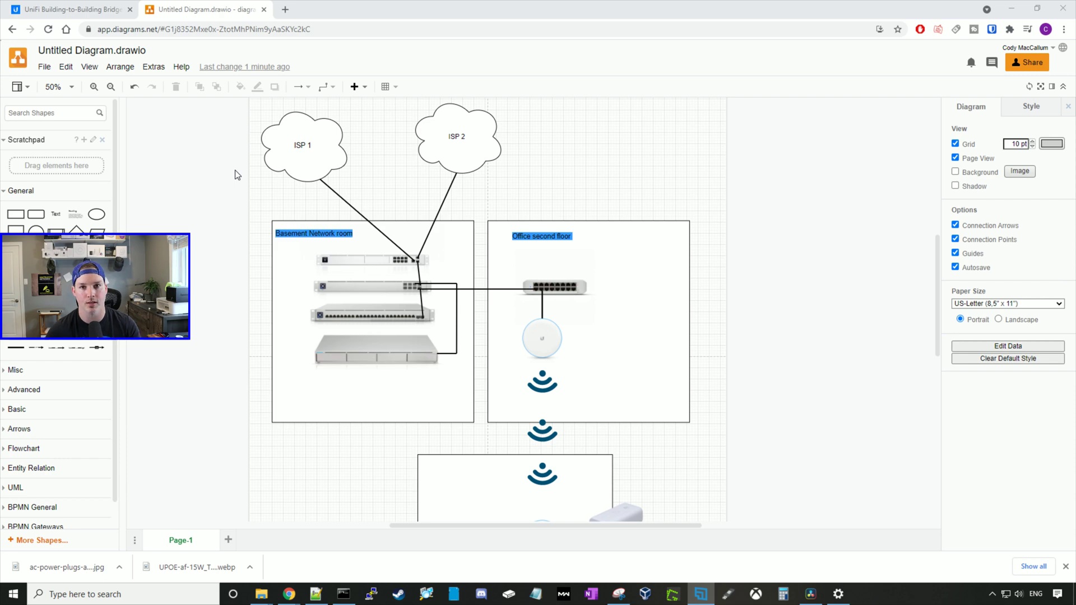
scroll(704, 199, "down", 2)
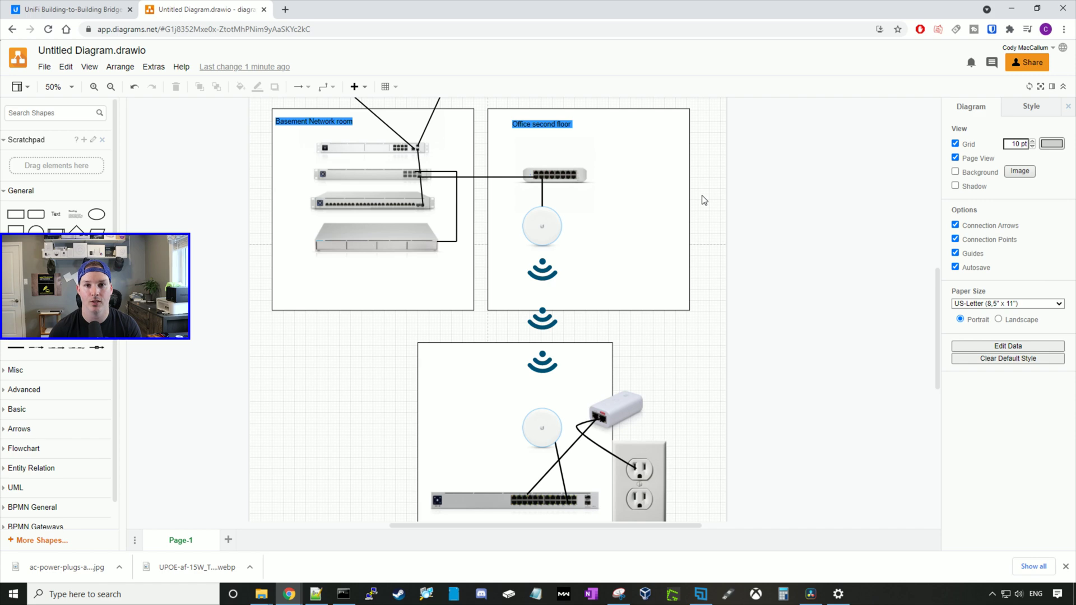
scroll(648, 147, "down", 1)
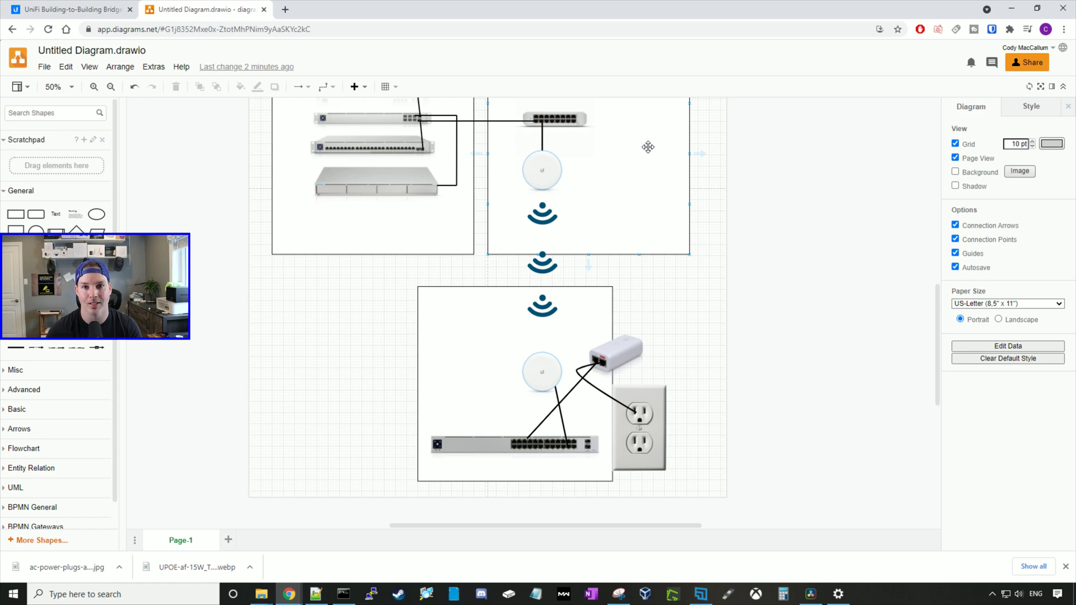
Point out the office access point, the PoE adapter and the lower-room access point on the diagram
left_click(562, 184)
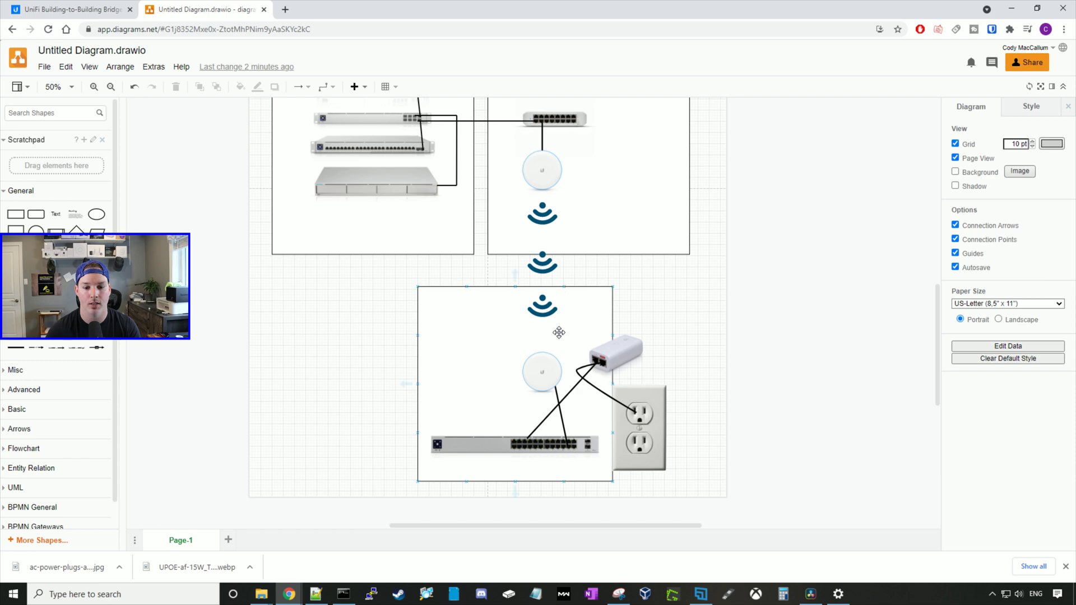
left_click(583, 326)
left_click(544, 364)
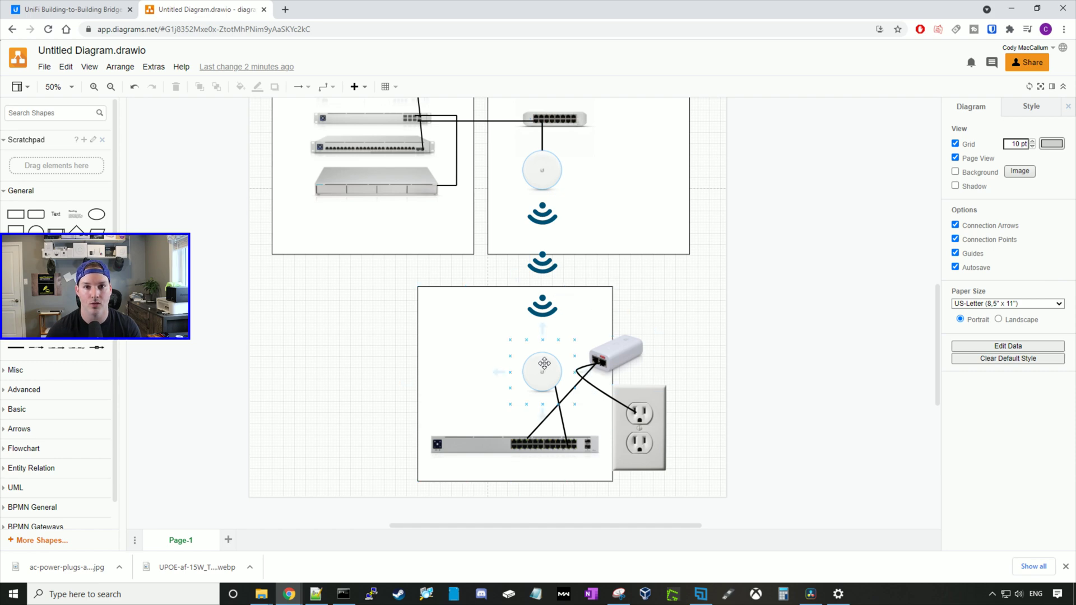
left_click(715, 309)
scroll(715, 308, "down", 1)
scroll(715, 308, "down", 2)
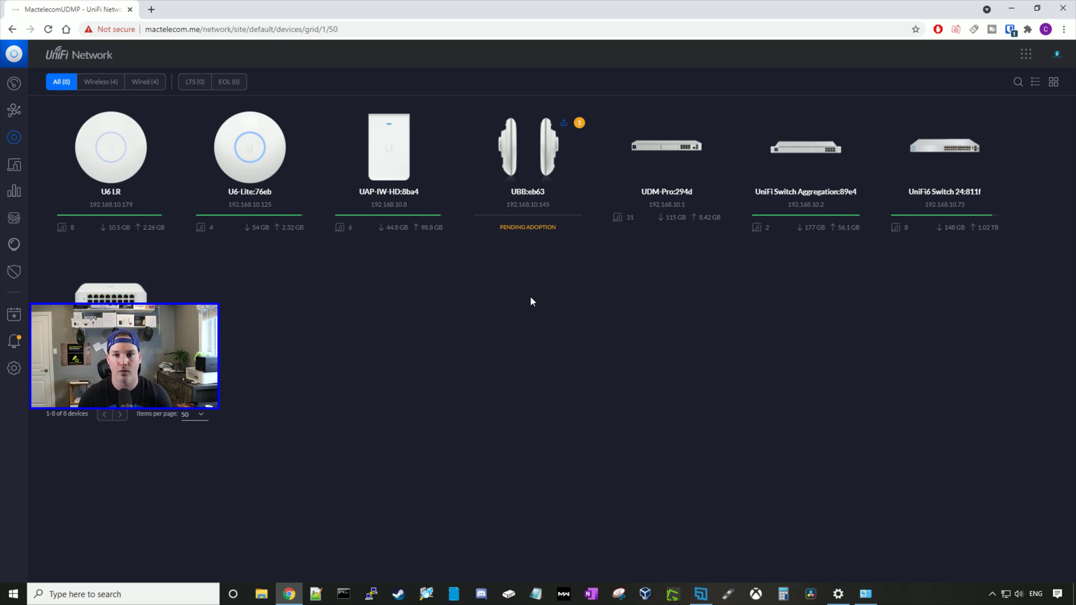
Adopt the UBB:eb63 bridge pair and confirm its firmware upgrade
left_click(553, 186)
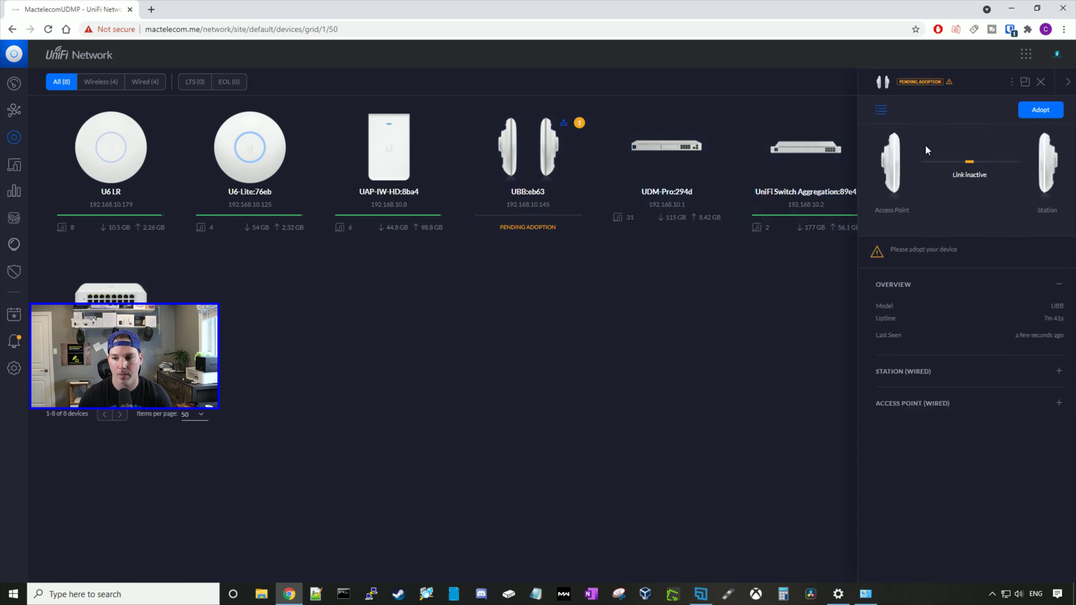
left_click(1036, 110)
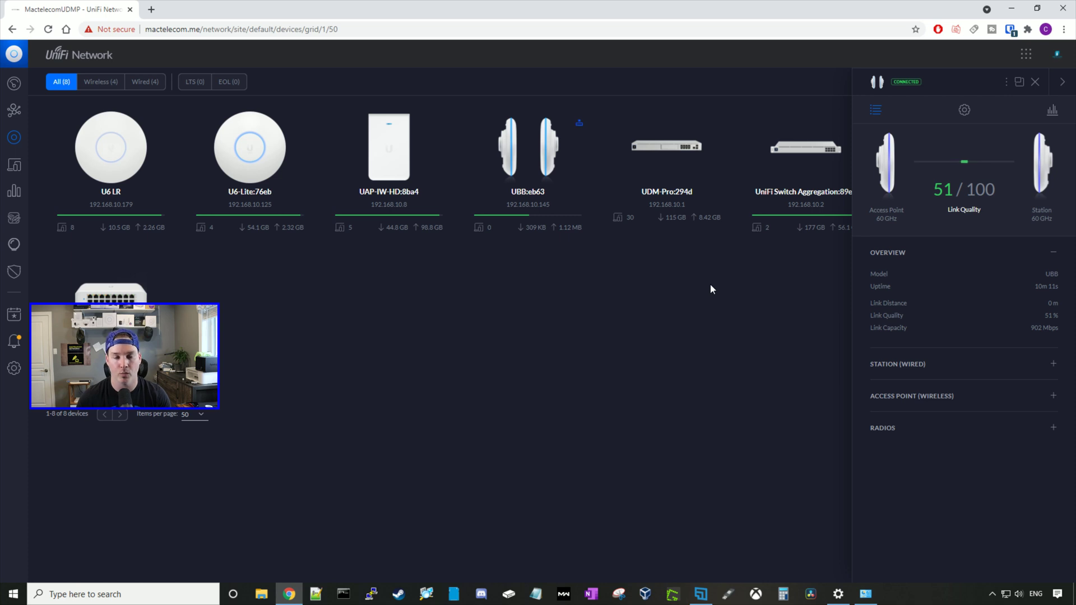
left_click(579, 125)
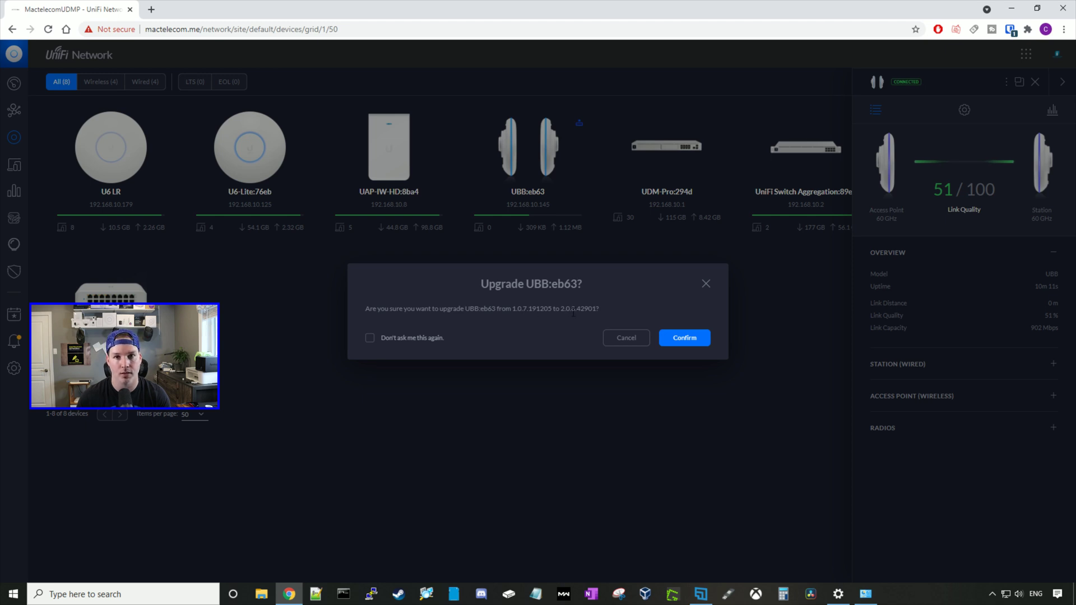
left_click(685, 338)
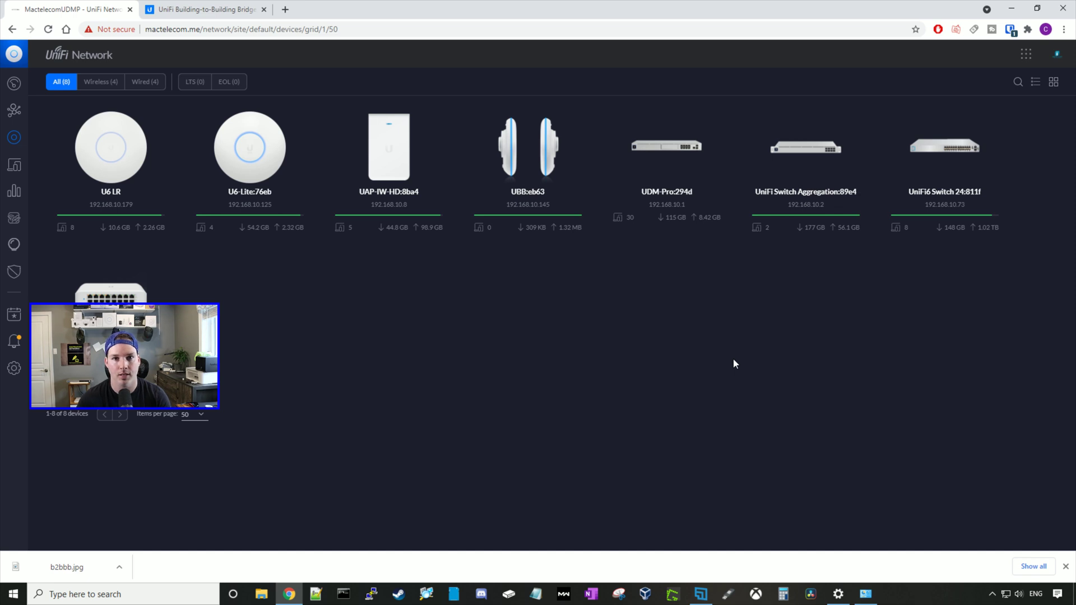
Review the upgraded UBB:eb63 bridge's wired station and 5 GHz/60 GHz radio stats, then its configuration
left_click(560, 192)
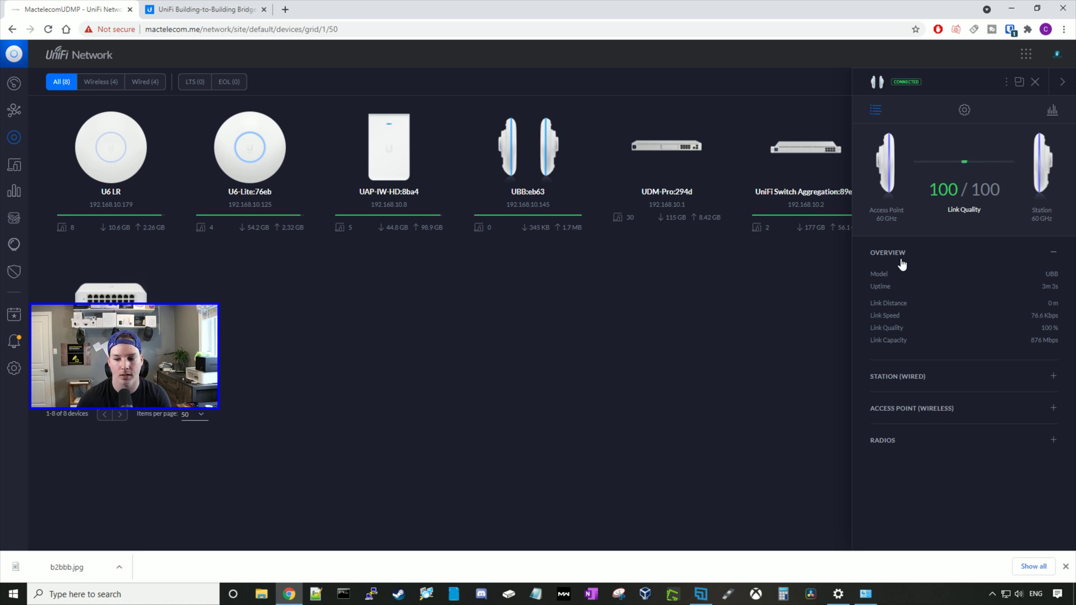
left_click(1052, 252)
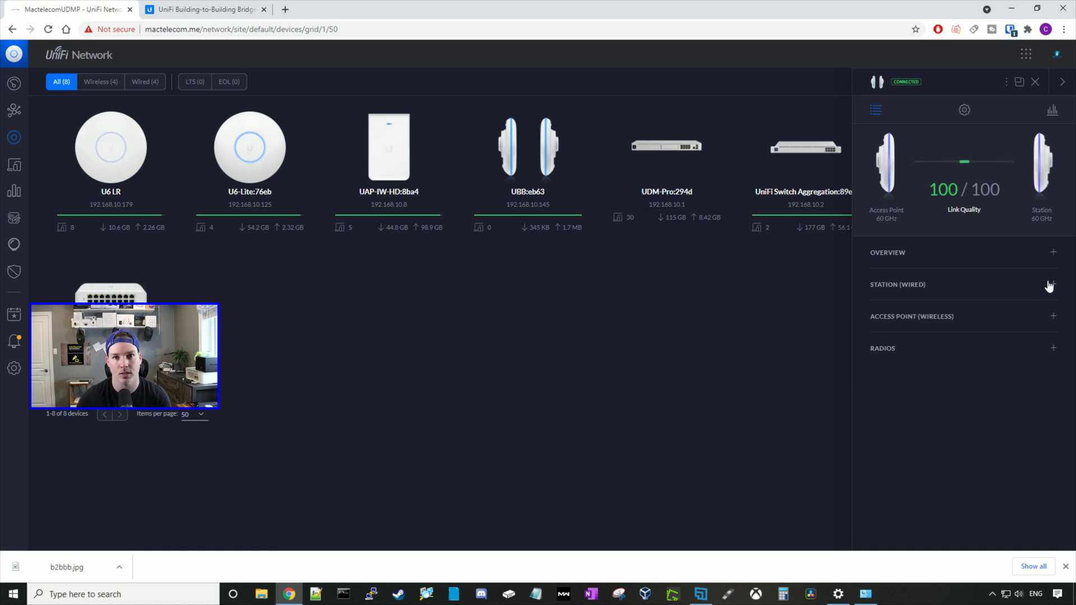
left_click(1050, 285)
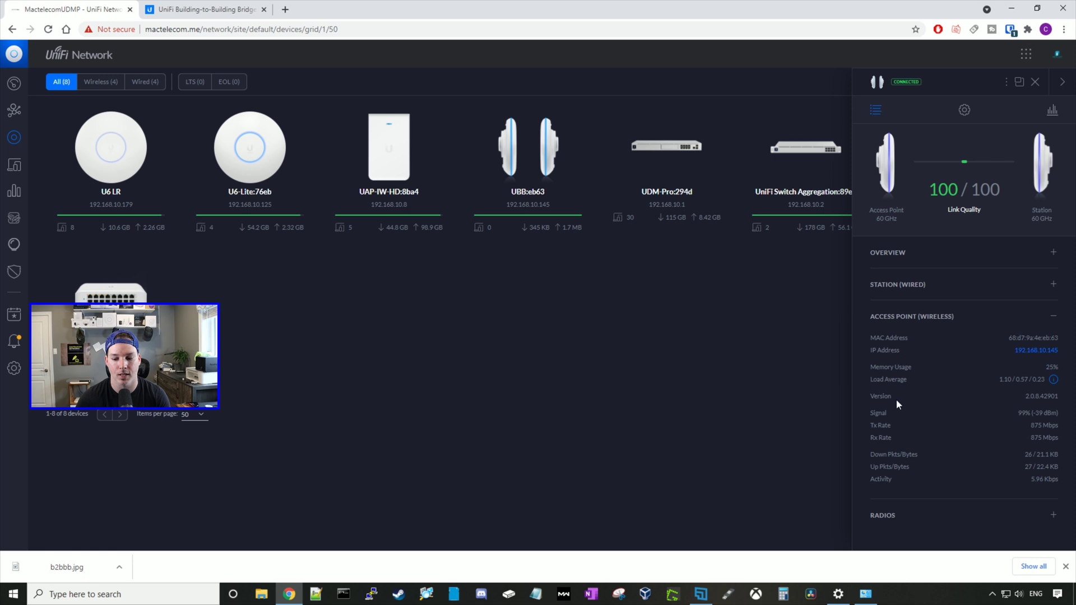
left_click(883, 515)
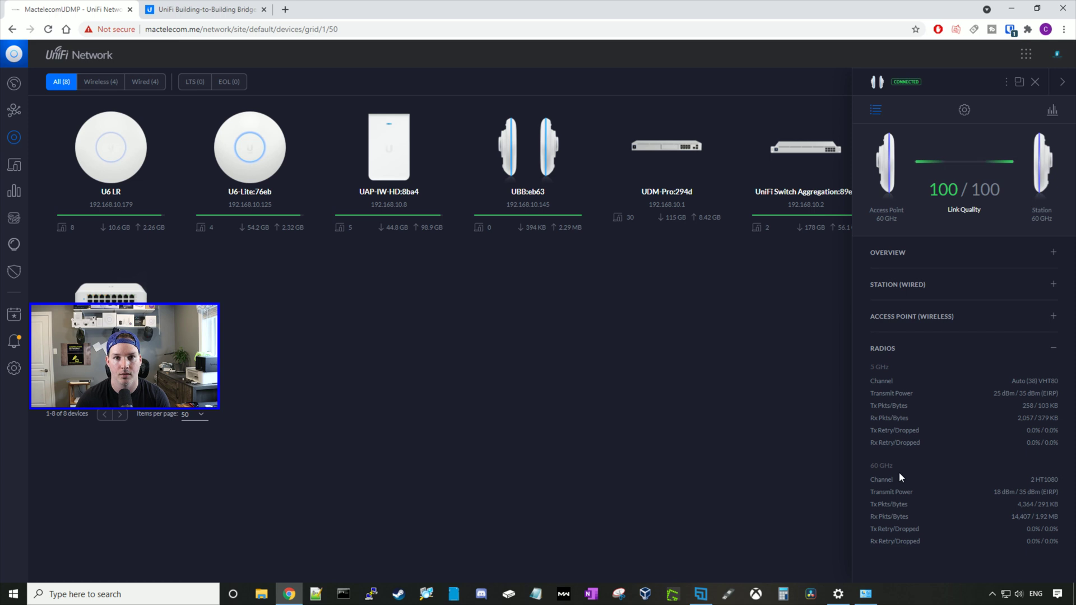
left_click(964, 110)
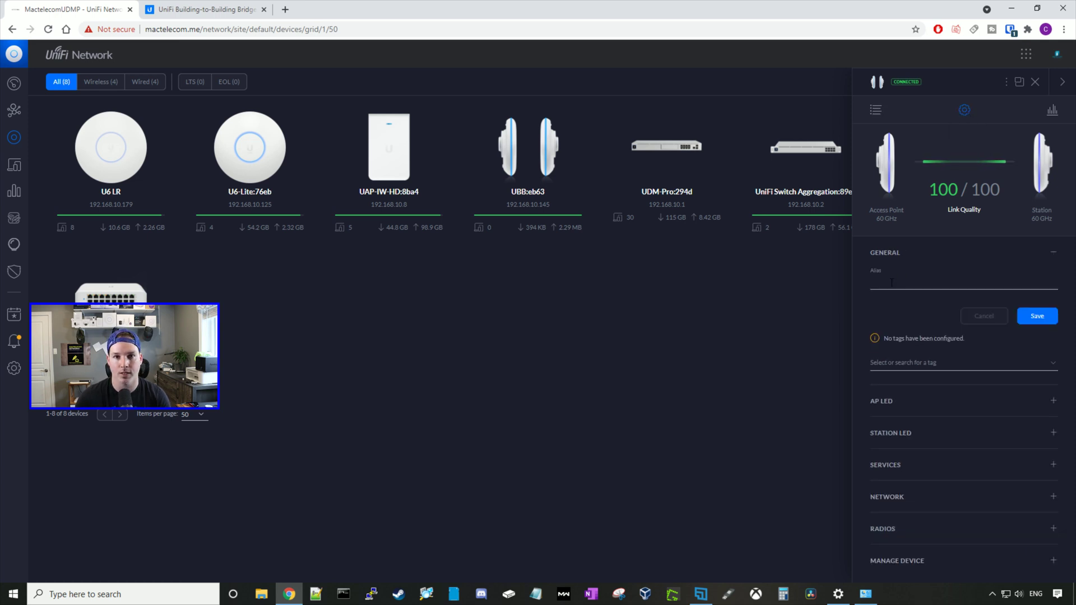
Review the LED colour options for the access point and station ends
left_click(913, 405)
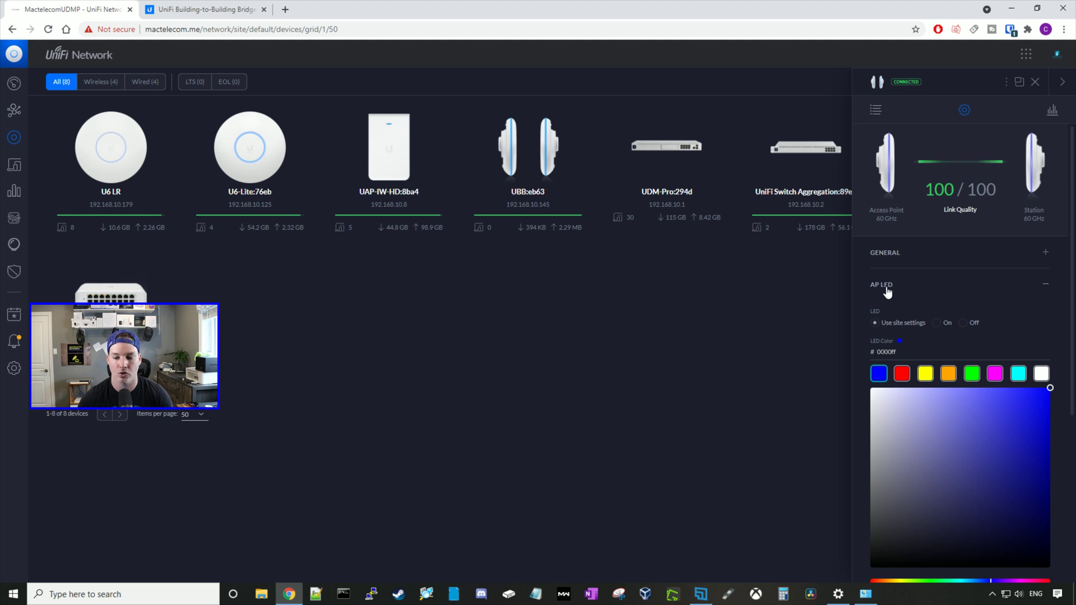
left_click(887, 291)
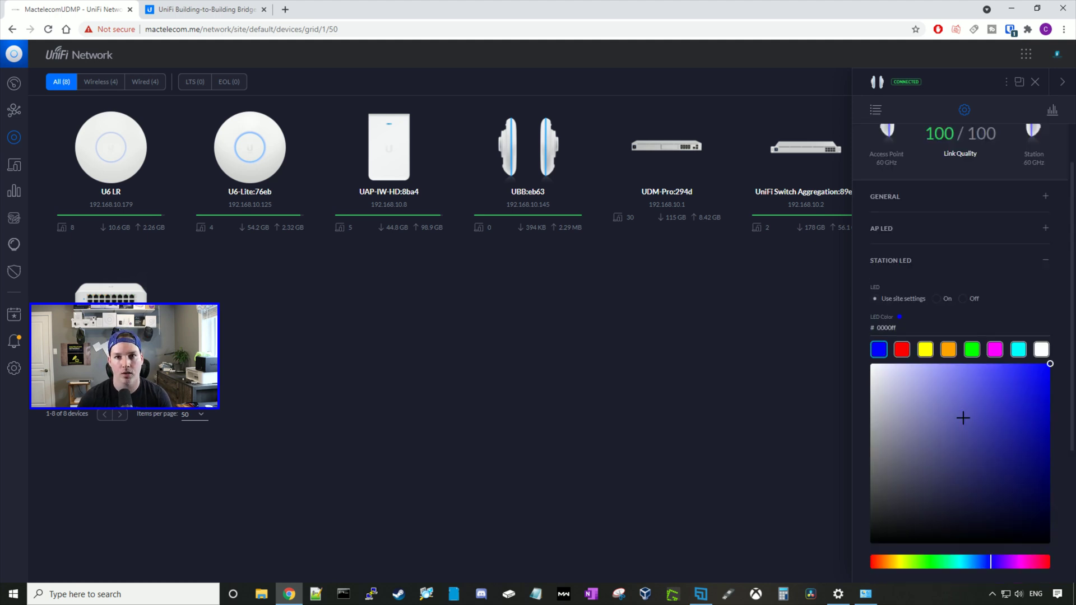
scroll(964, 419, "down", 3)
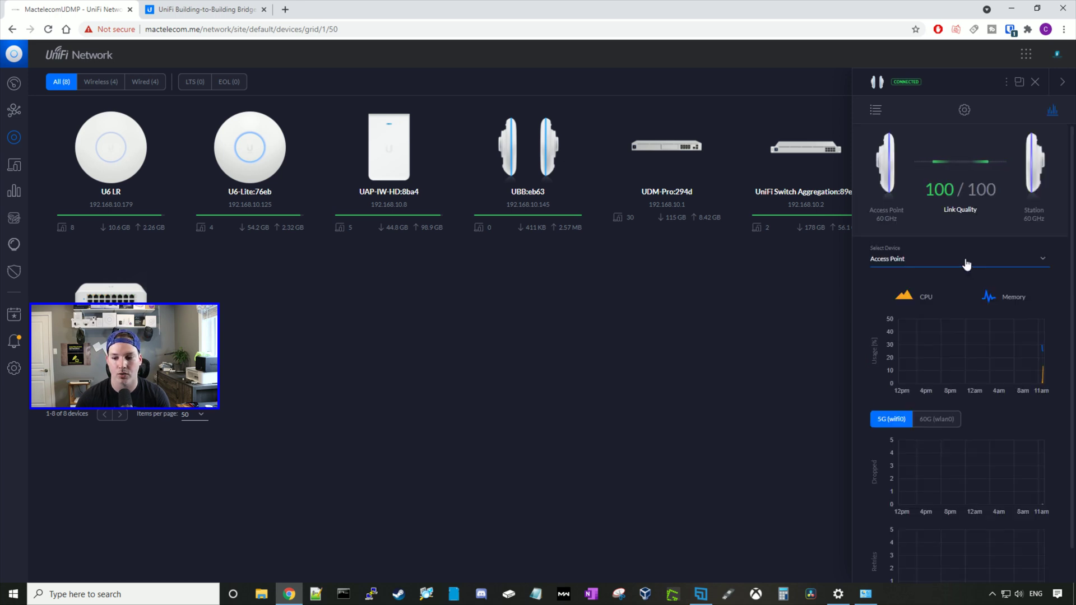
Chart the access point end's 60 GHz radio statistics, then close the bridge panel
left_click(915, 268)
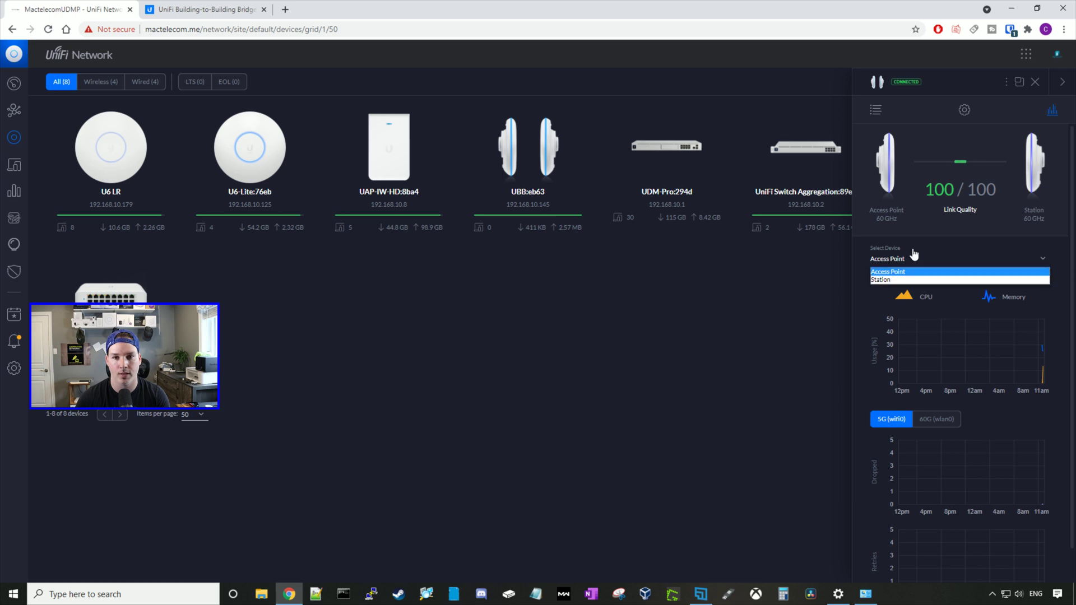
left_click(916, 239)
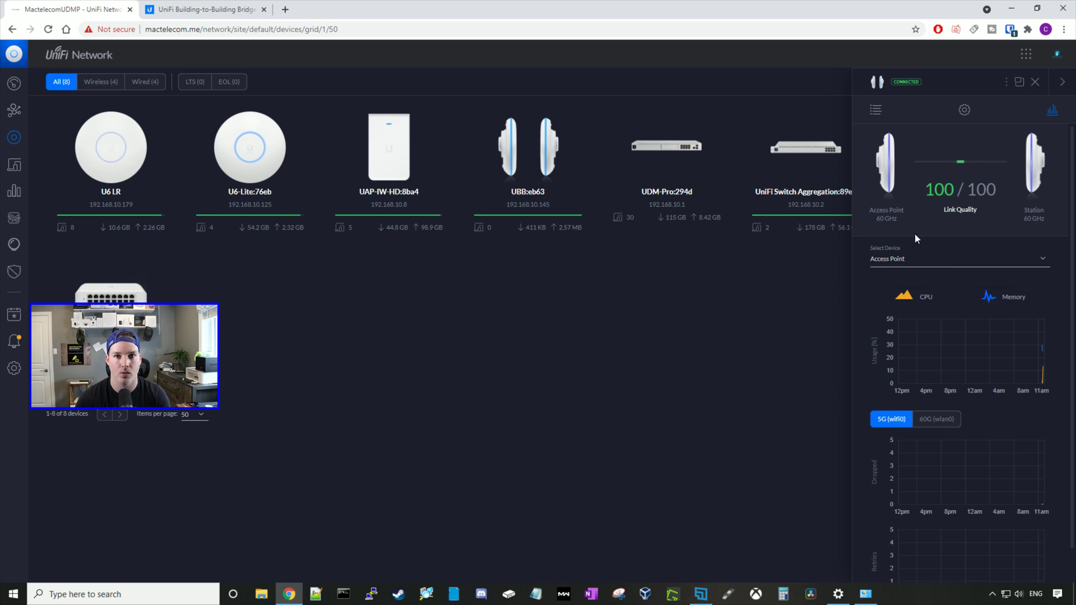
scroll(946, 294, "down", 1)
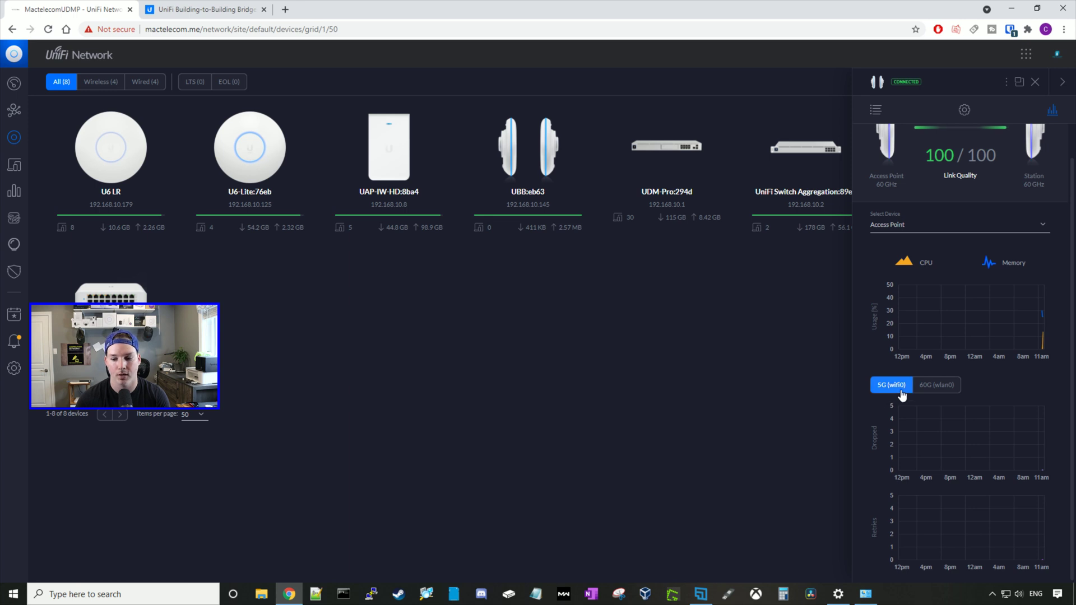
left_click(938, 390)
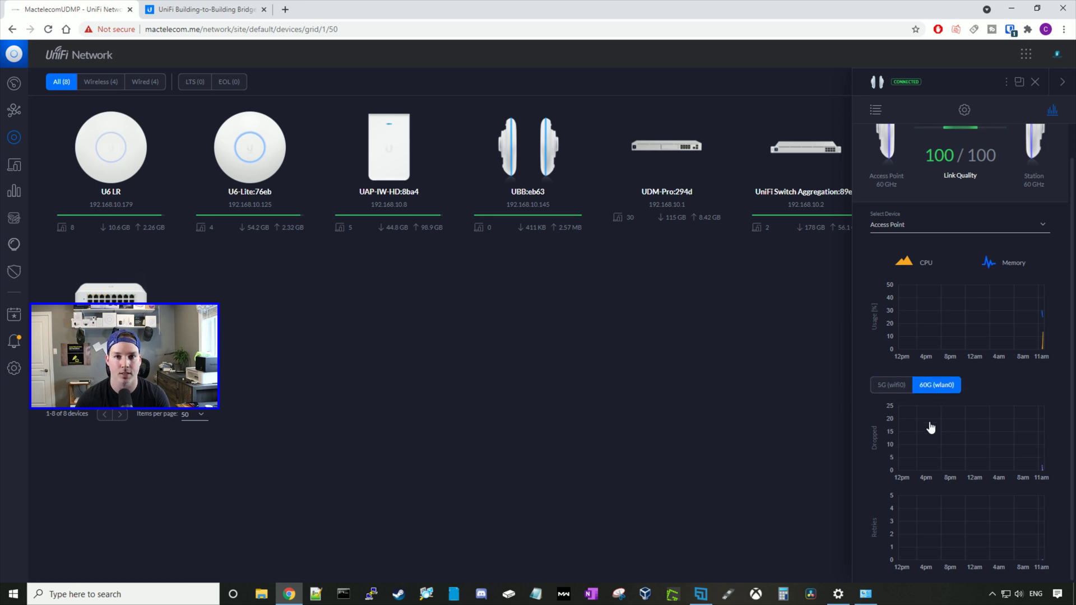
left_click(1035, 82)
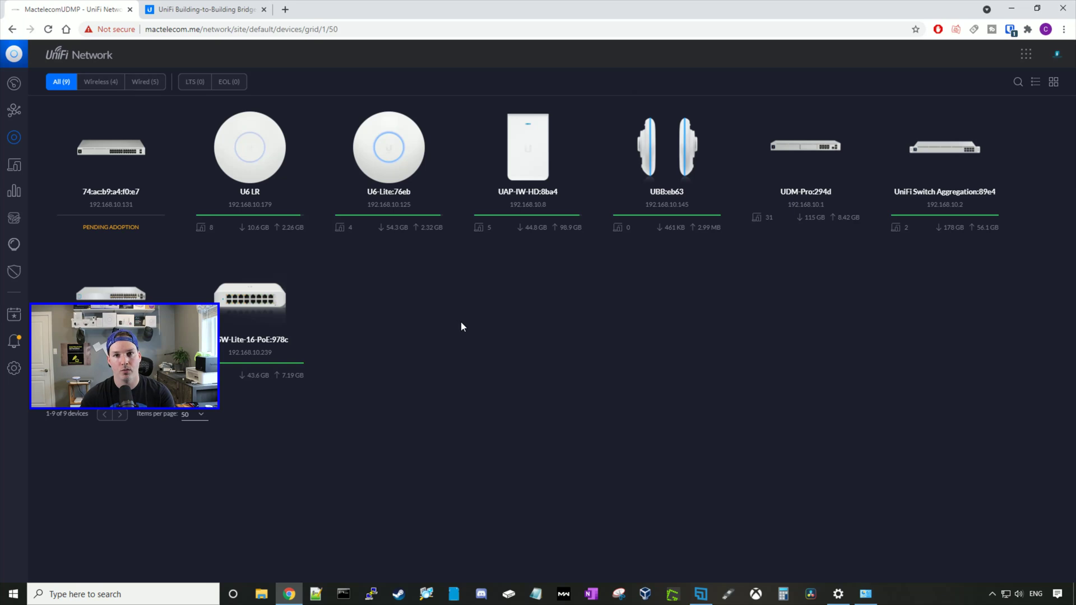
Adopt the pending USW-Pro-24-PoE switch
left_click(143, 215)
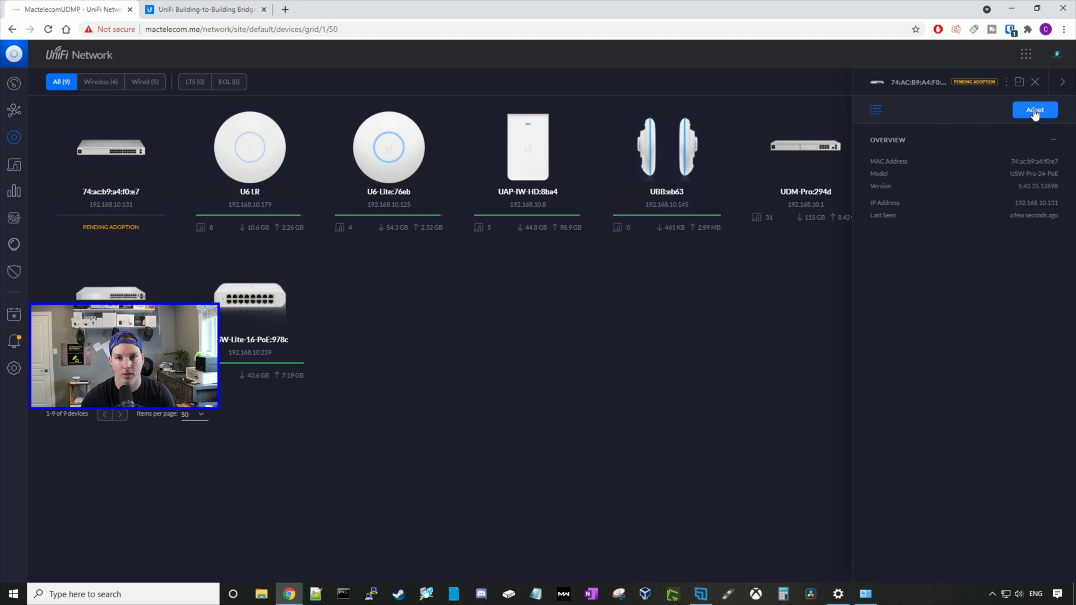
left_click(1033, 110)
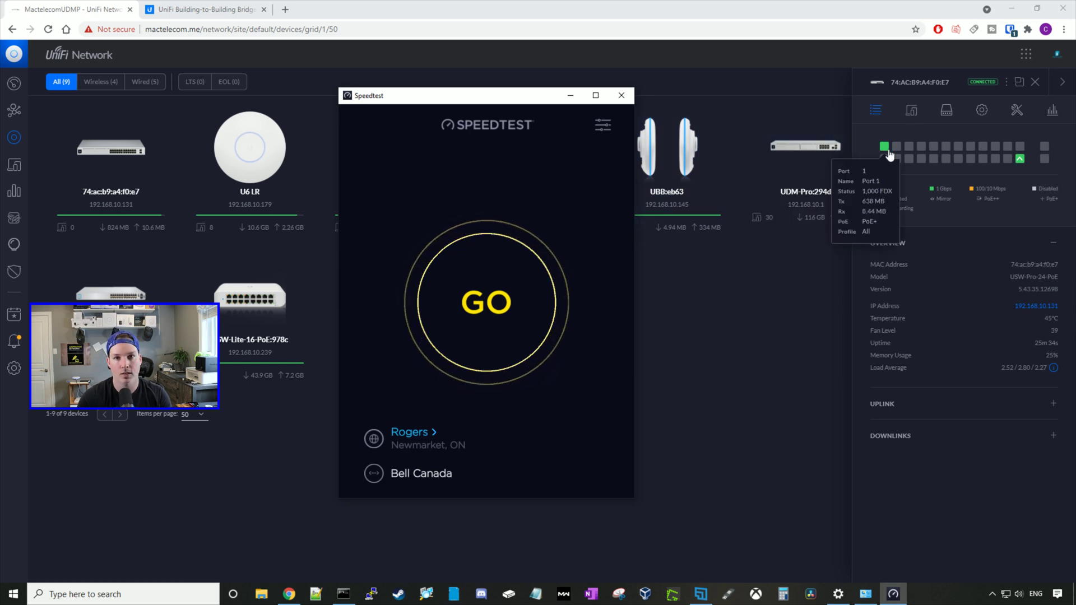
Run a speed test measuring 5 ms ping, 769.30 Mbps down and 782.06 Mbps up
mouse_move(884, 147)
left_click(564, 334)
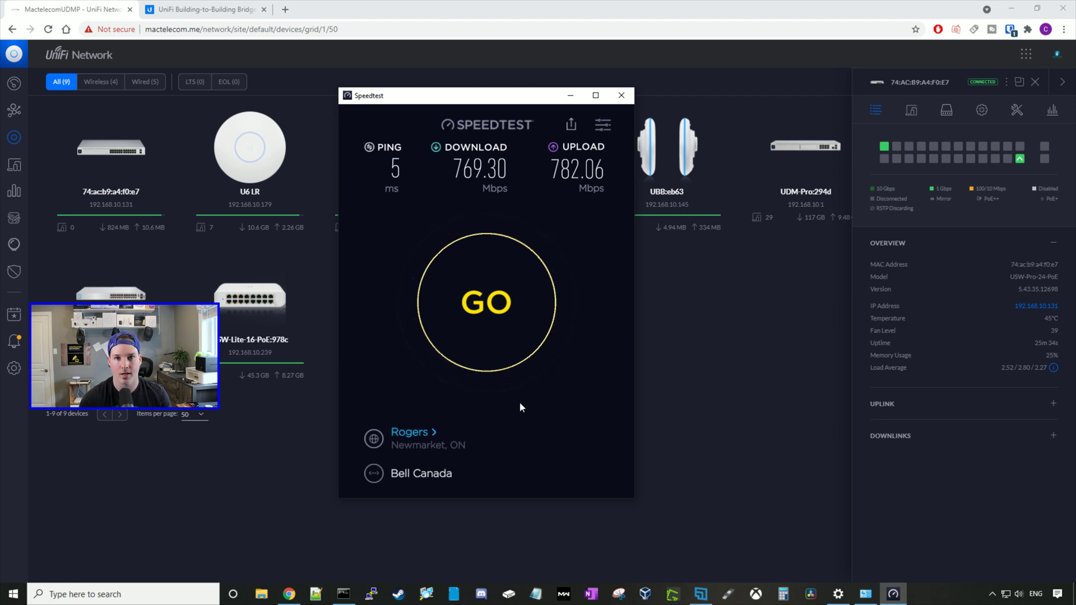
Close the Speedtest window to return to the UniFi device list
left_click(620, 96)
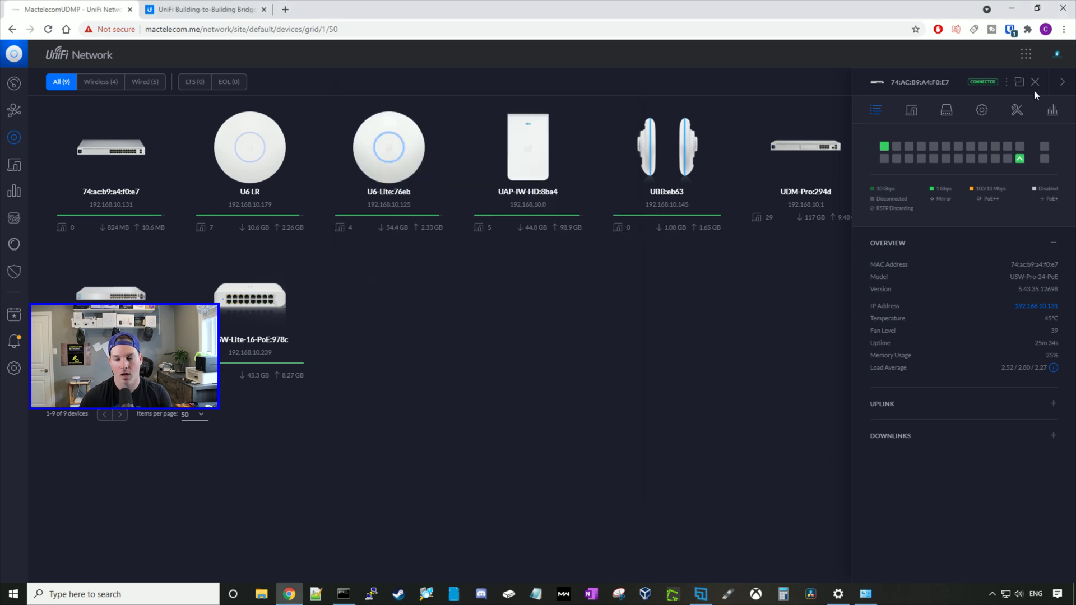